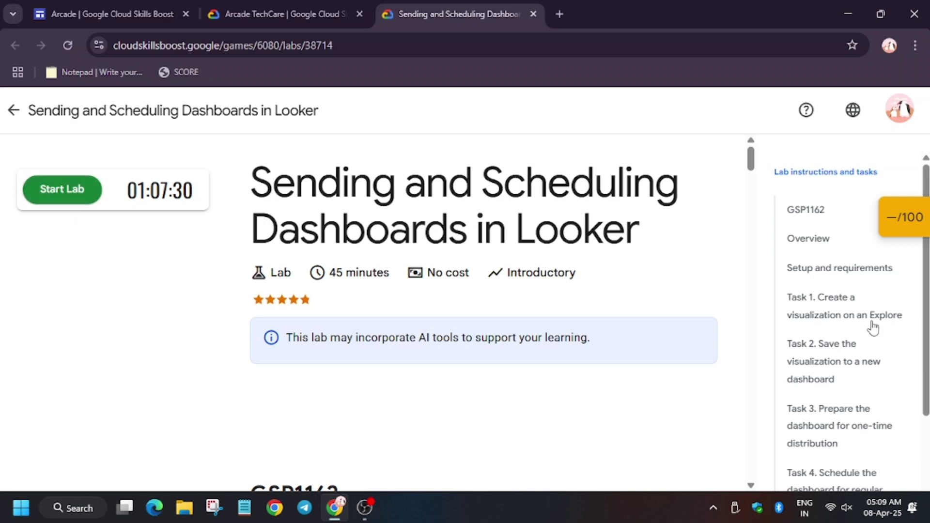
- Start the lab, dismiss the attempts warning, and open Looker in an incognito window
click(801, 311)
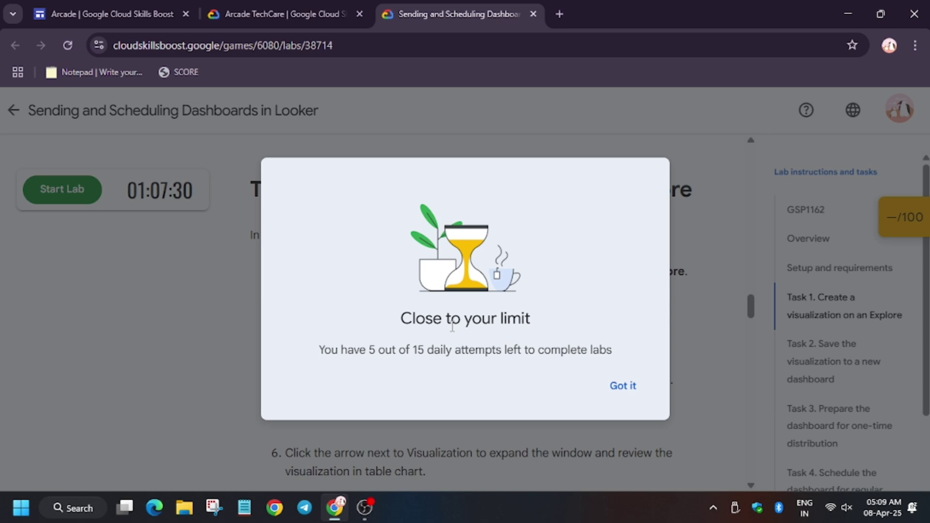
click(626, 387)
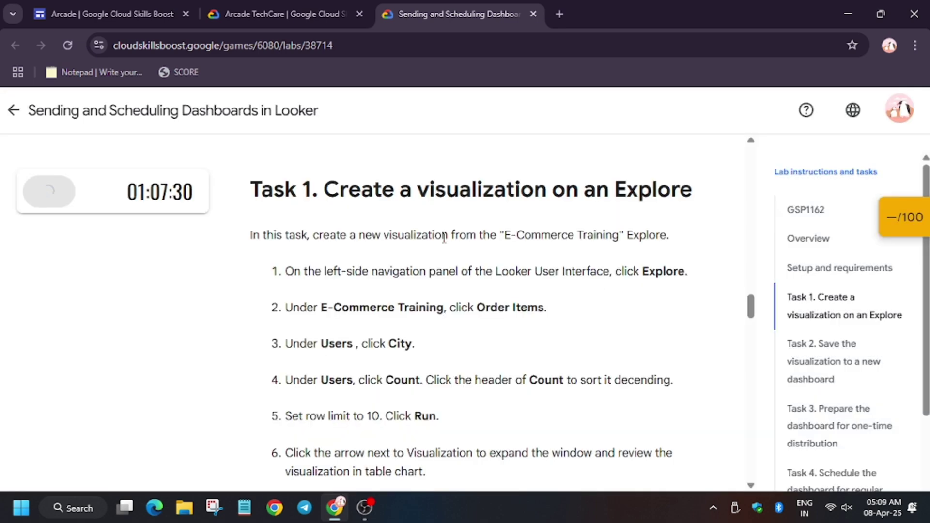
right_click(98, 294)
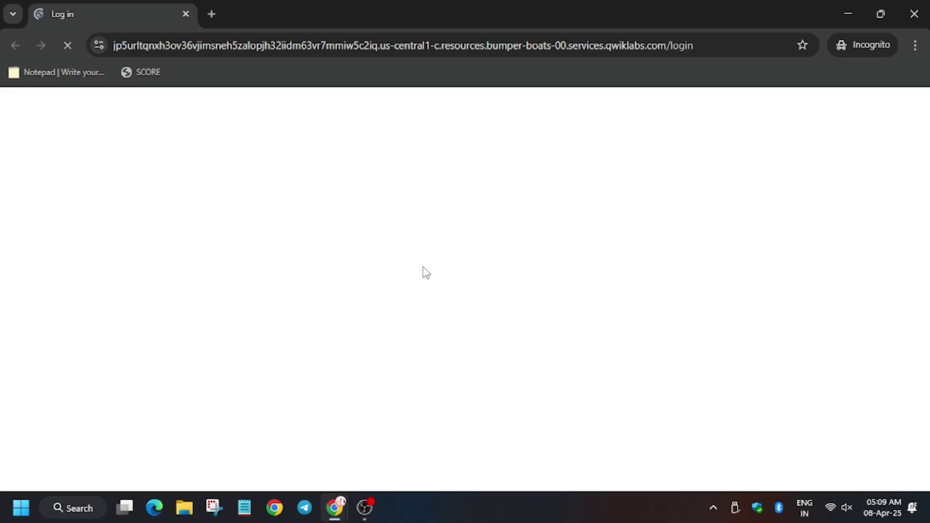
- Log in to Looker with the lab's username and password from the lab panel
key(alt+Tab)
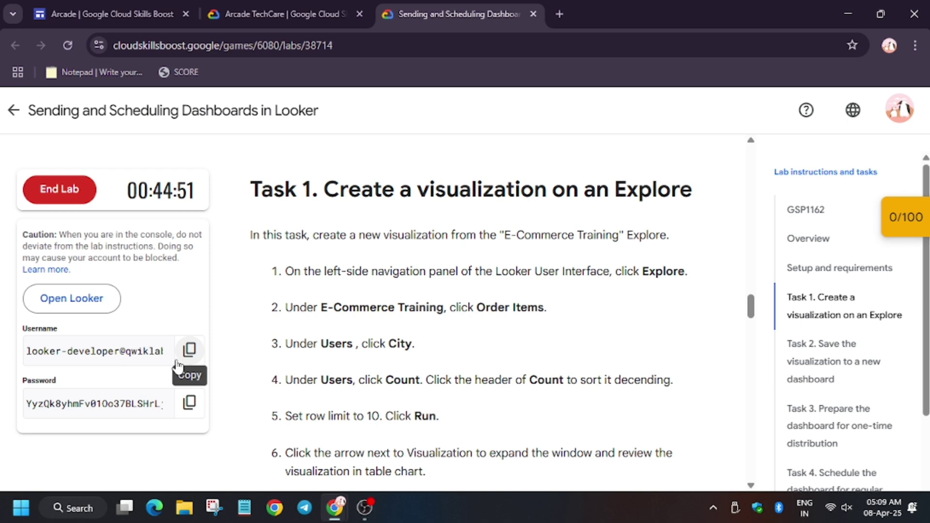
click(189, 349)
key(alt+Tab)
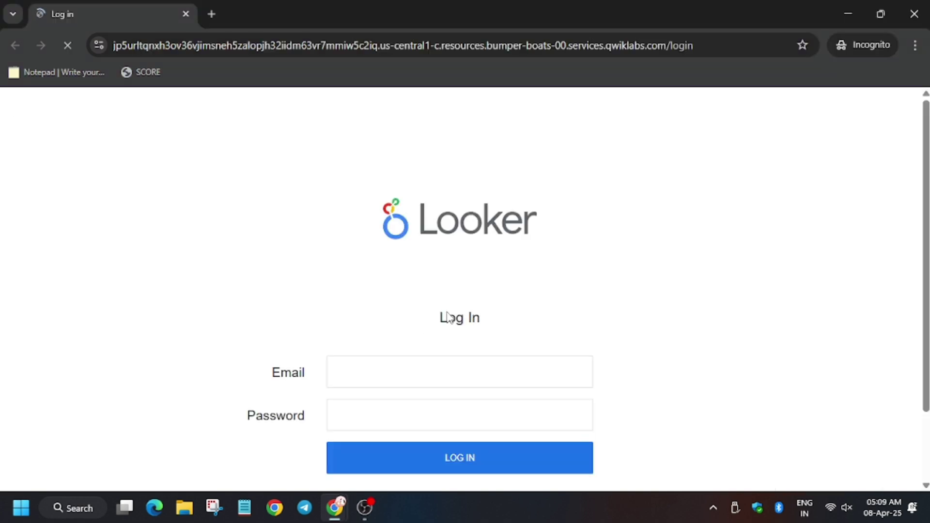
click(419, 371)
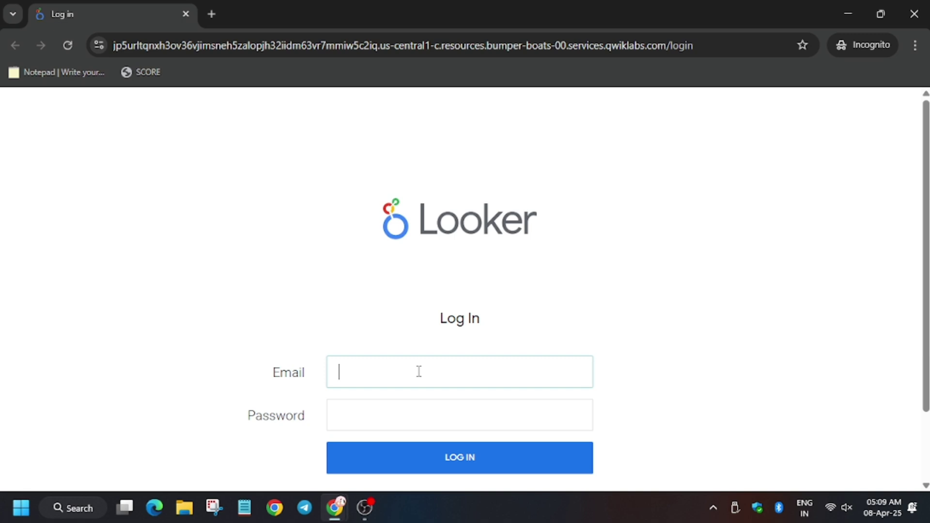
key(ctrl+v)
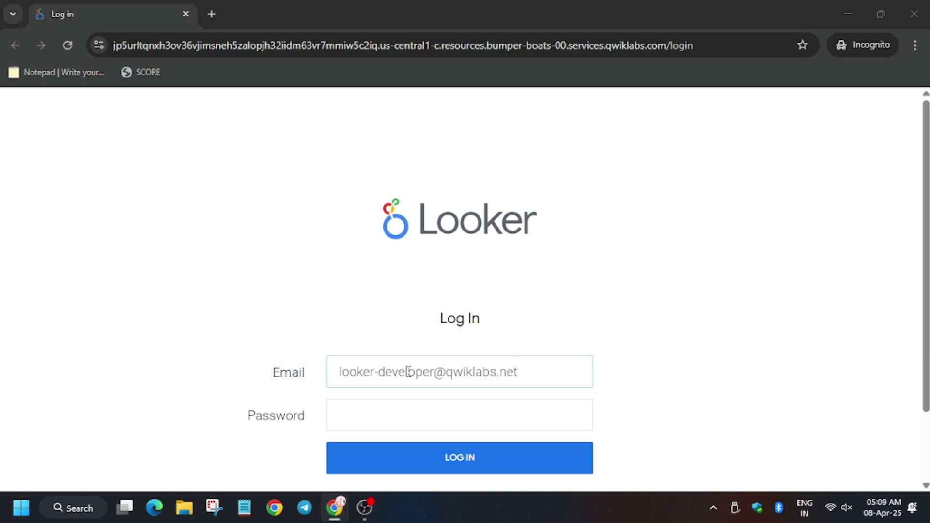
key(alt+Tab)
click(184, 404)
key(alt+Tab)
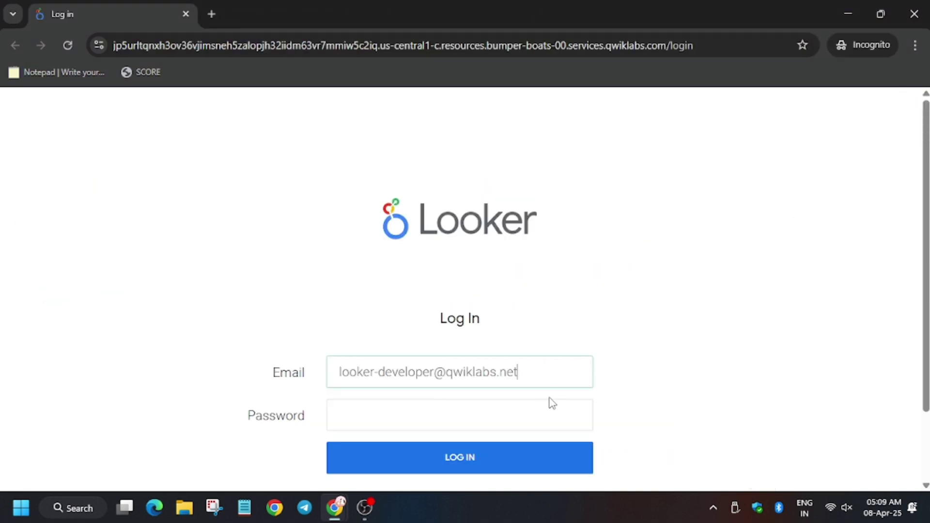
click(532, 416)
key(ctrl+v)
click(475, 462)
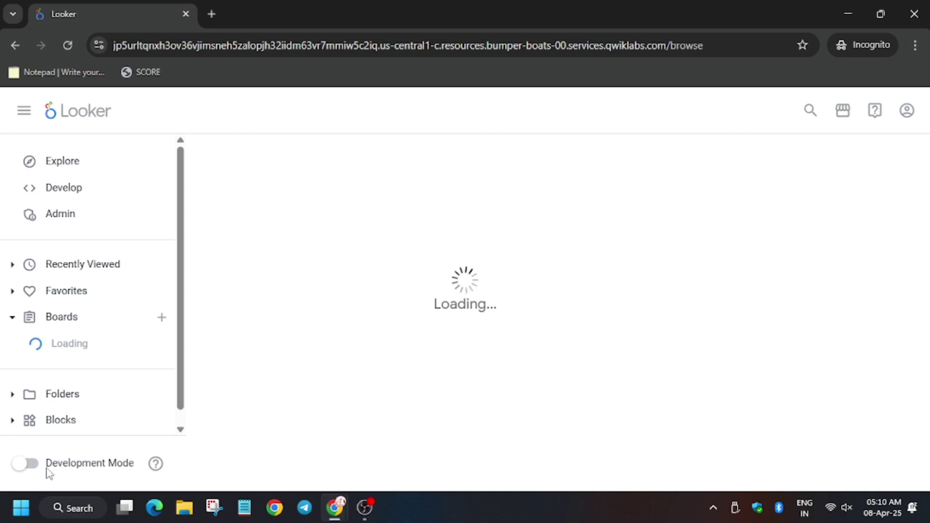
- Turn on Development Mode and bring up the list of Explores
click(24, 464)
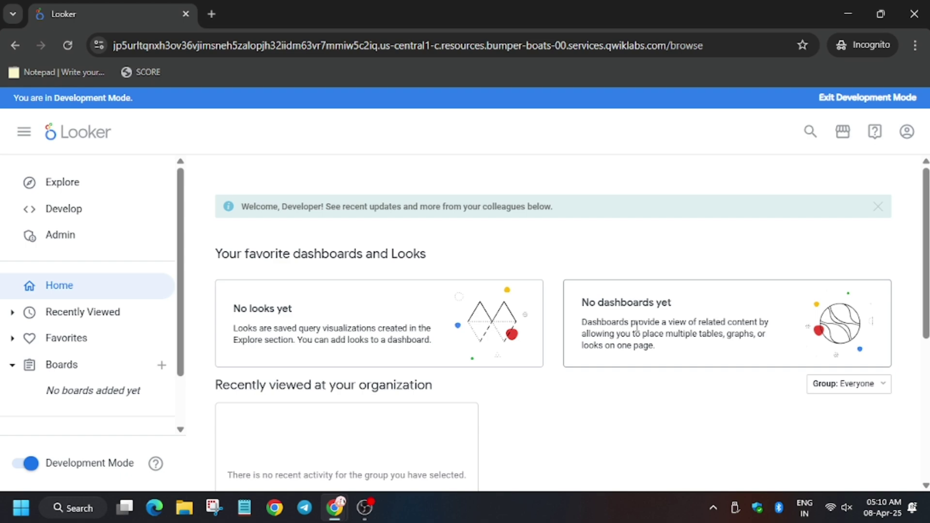
click(128, 187)
key(alt+Tab)
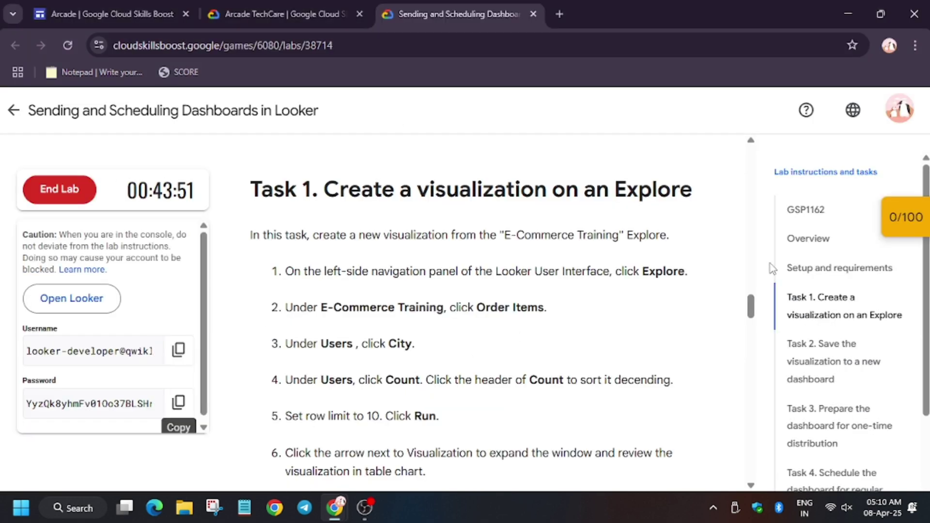
- Open the E-Commerce Training Order Items Explore and copy 'City' from the lab steps
key(alt+Tab)
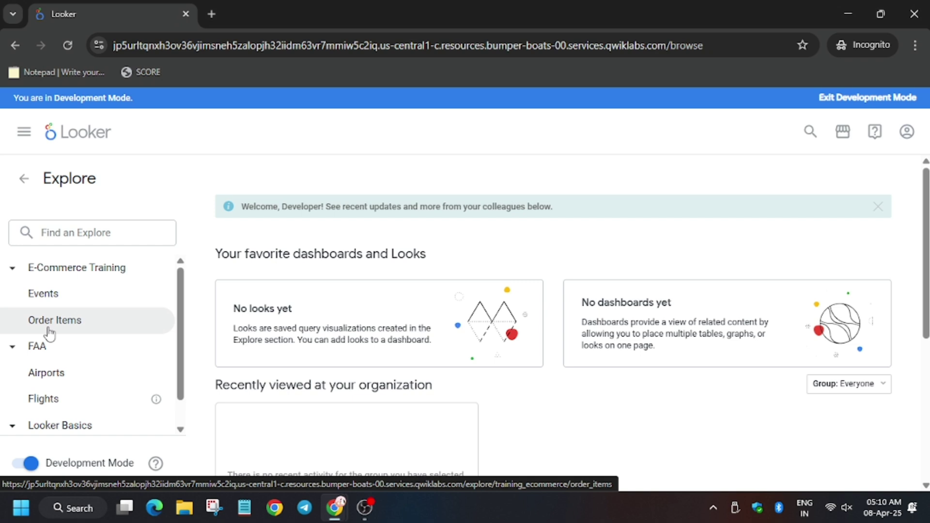
click(49, 327)
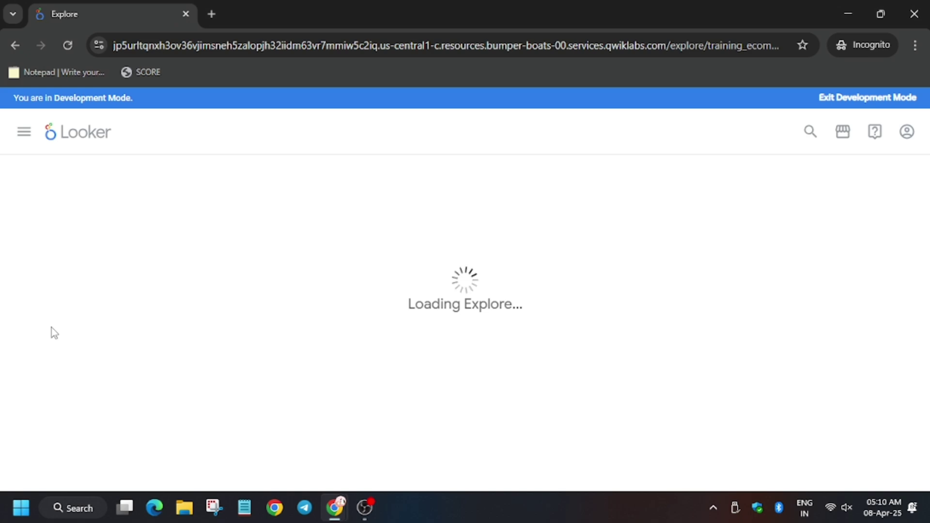
key(alt+Tab)
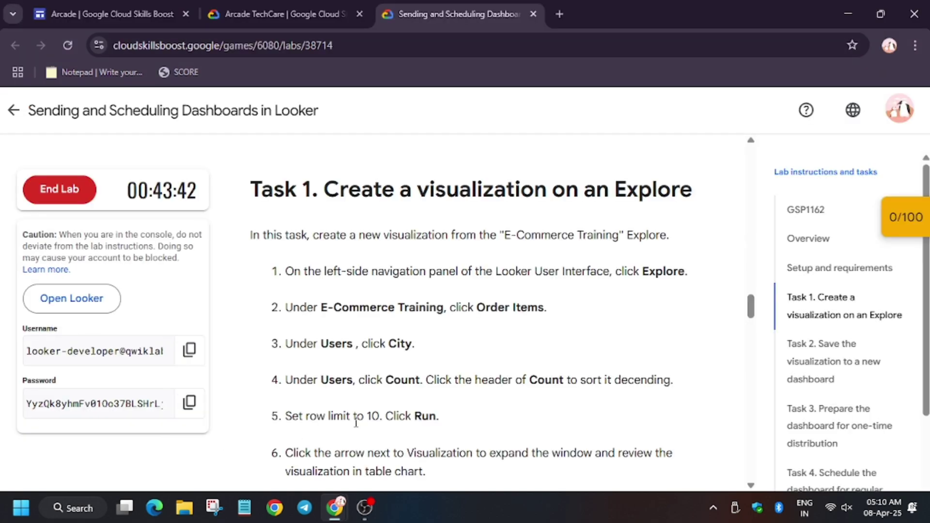
scroll(481, 291, down, 1)
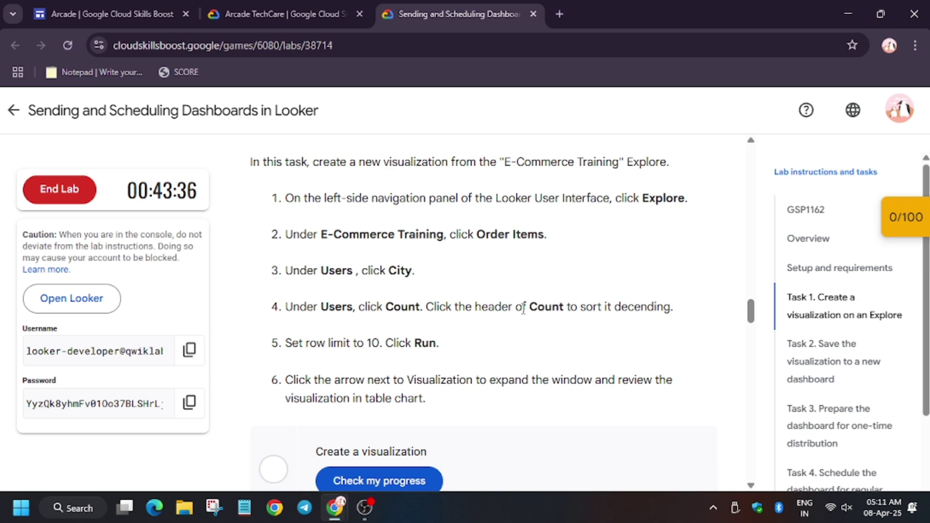
key(alt+Tab)
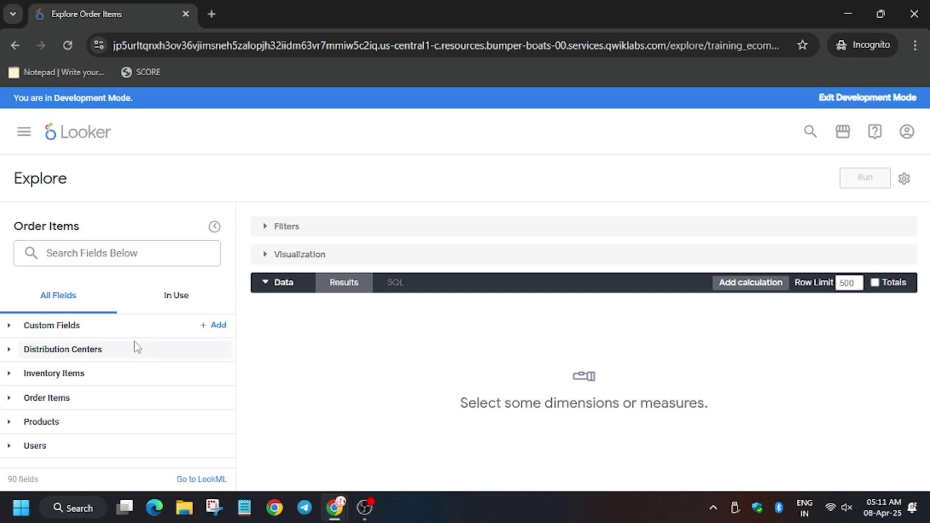
key(alt+Tab)
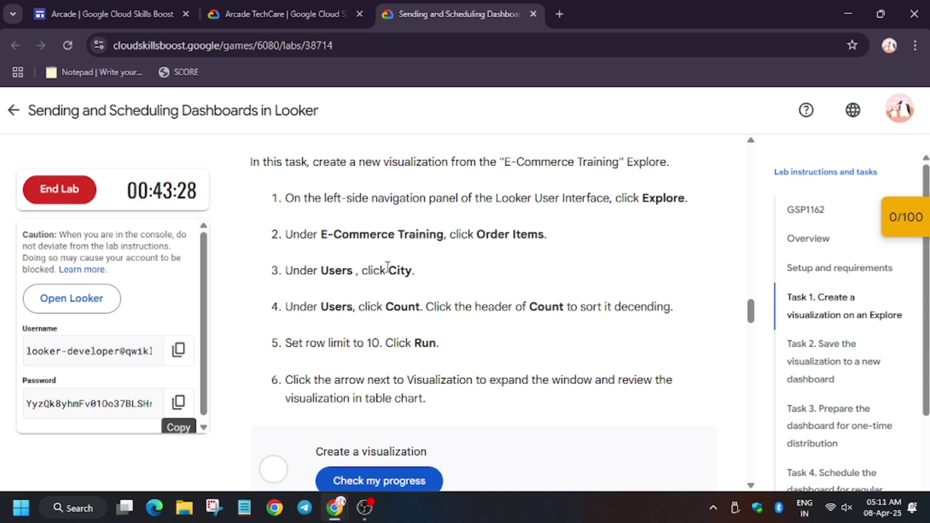
drag(388, 269, 410, 274)
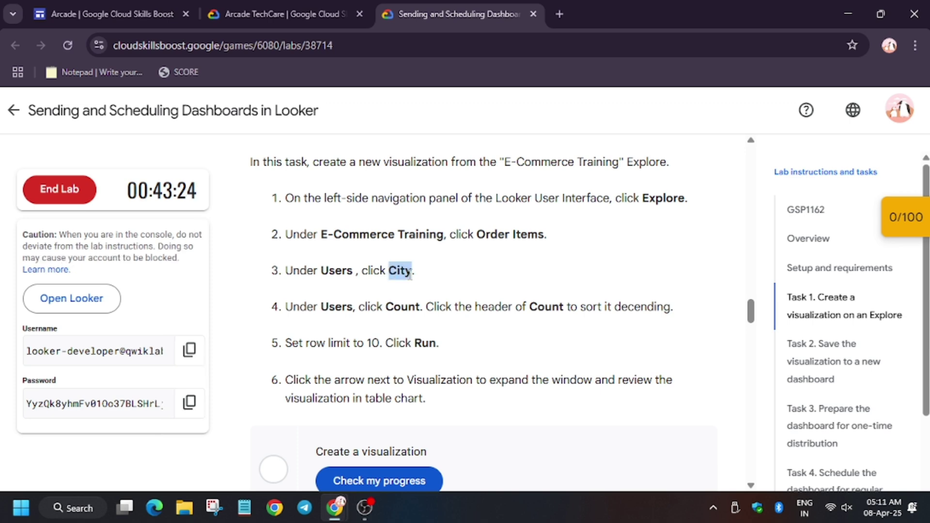
- Search the field list for City and add the Users City dimension
key(alt+Tab)
click(103, 248)
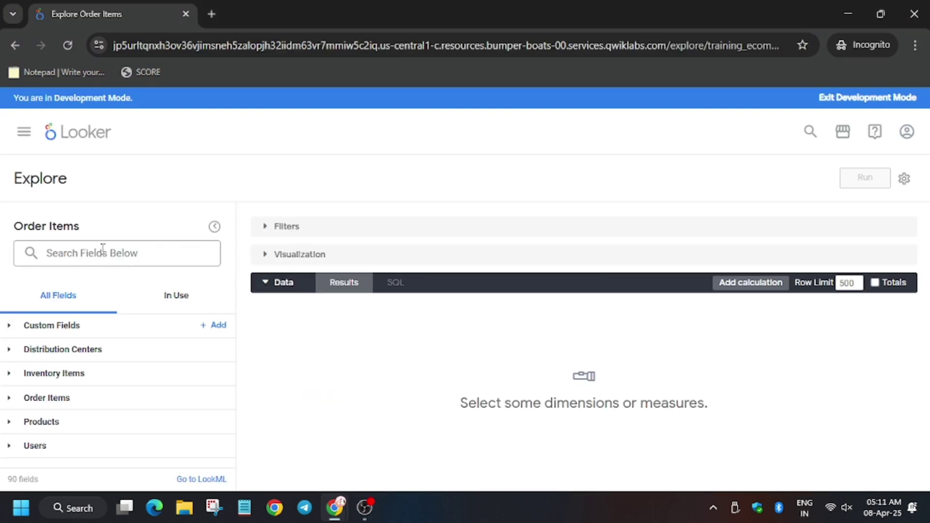
key(ctrl+v)
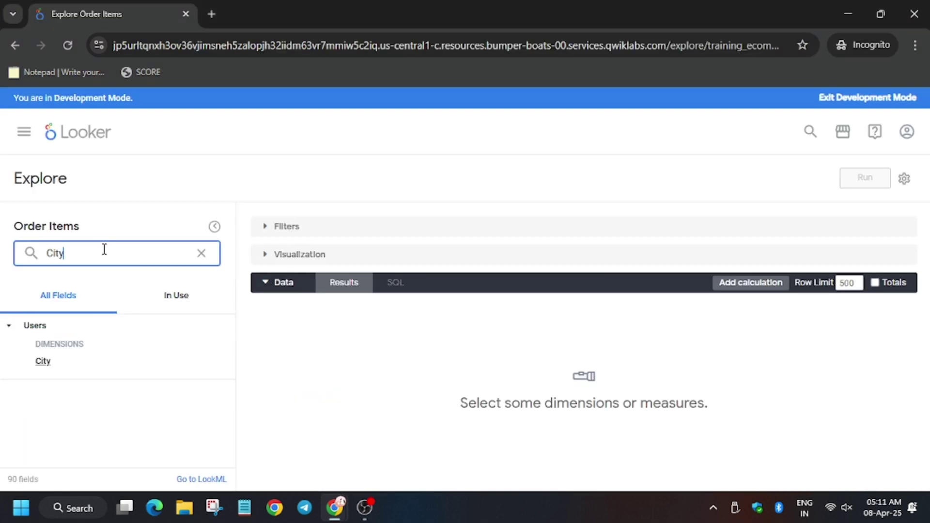
click(43, 361)
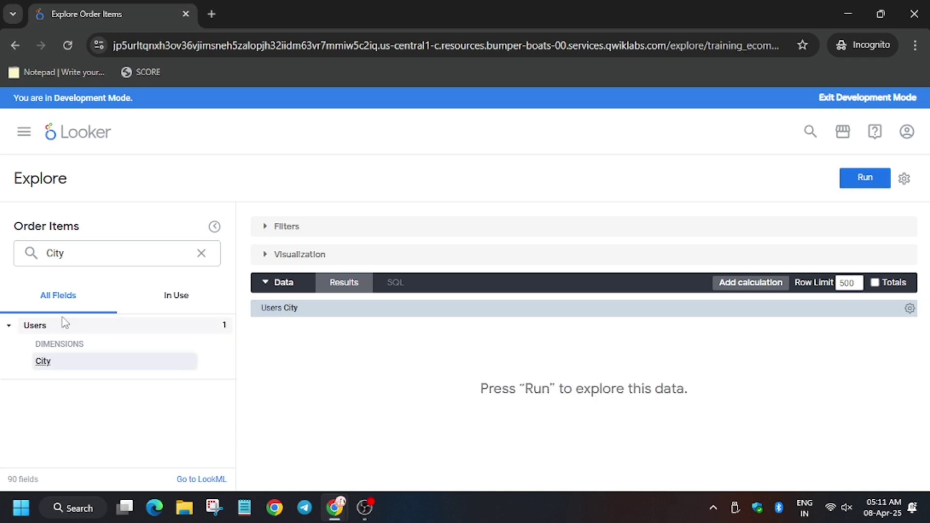
- Search the field list for Count and add the Users Count measure
triple_click(118, 257)
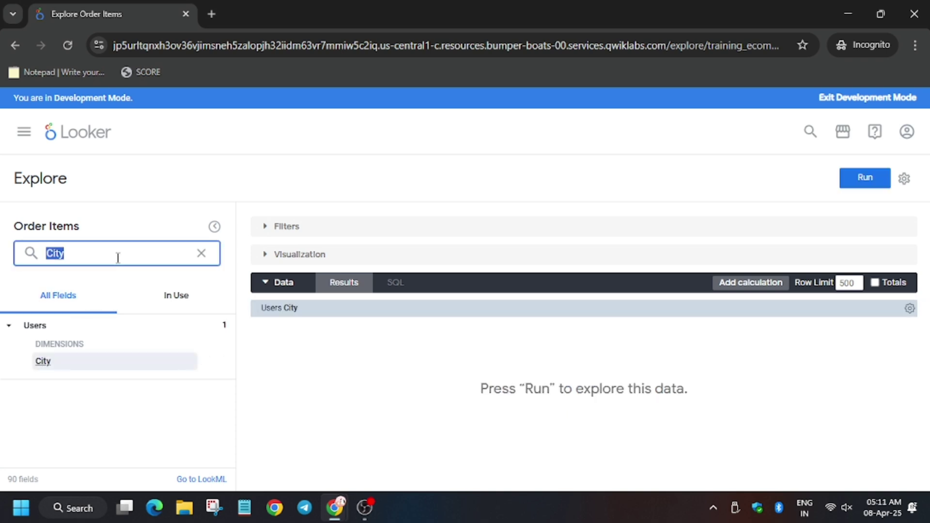
key(alt+Tab)
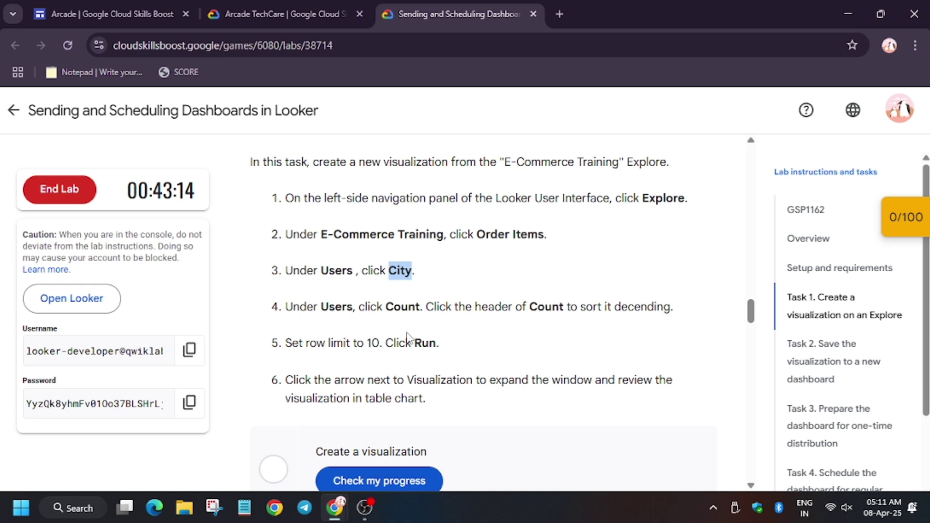
drag(386, 307, 420, 307)
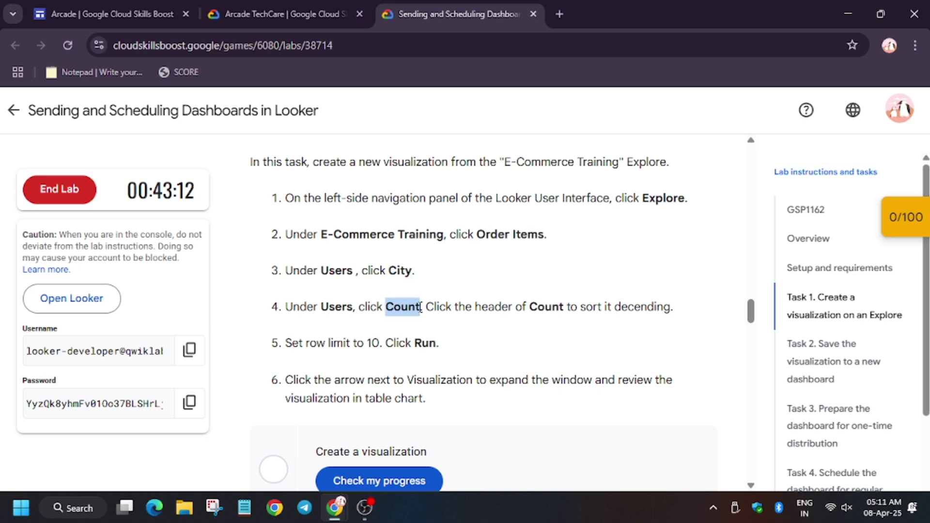
key(alt+Tab)
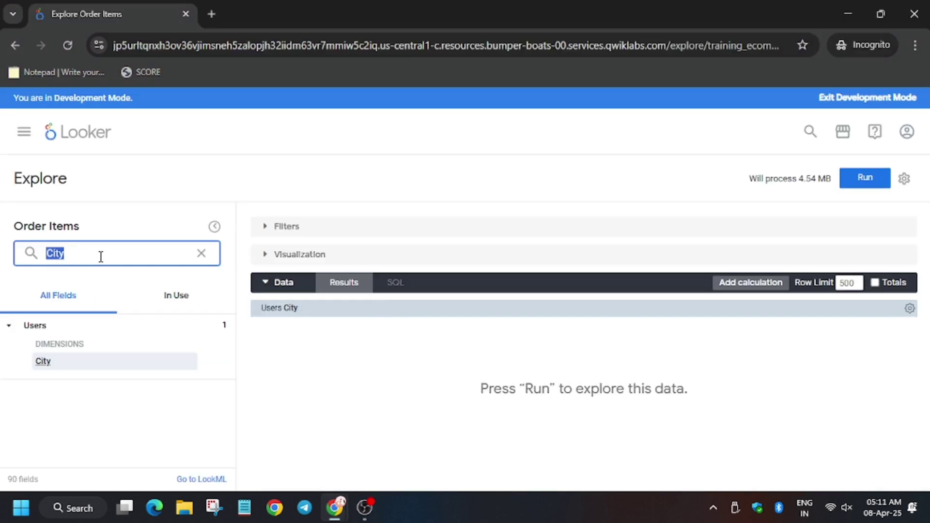
key(ctrl+v)
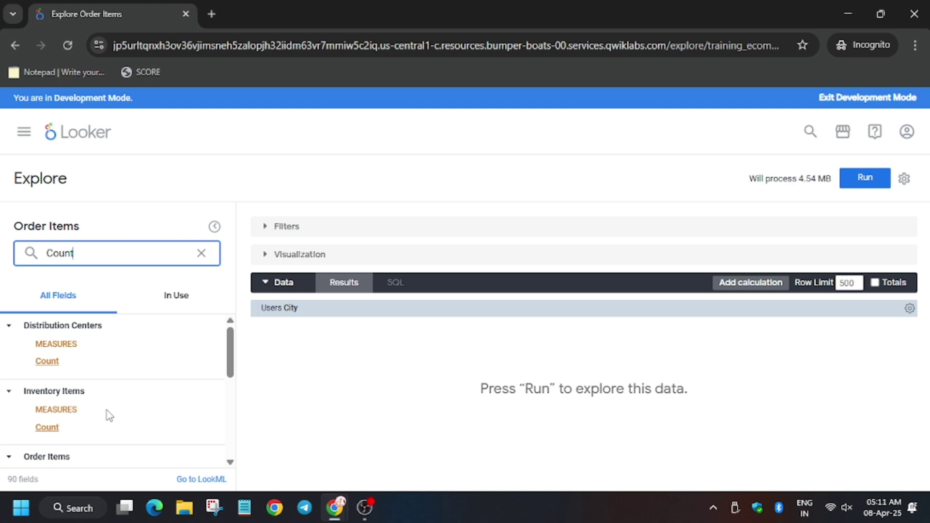
scroll(108, 415, down, 2)
scroll(104, 415, down, 3)
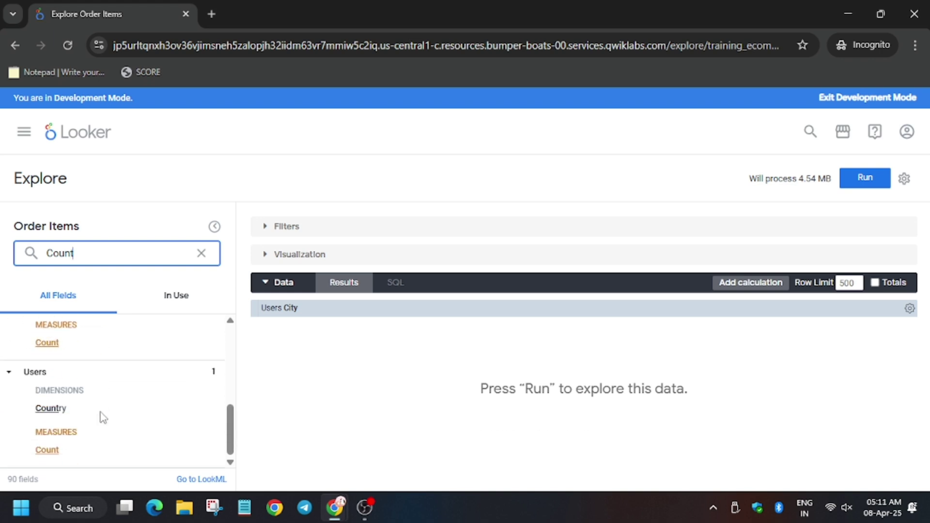
click(57, 450)
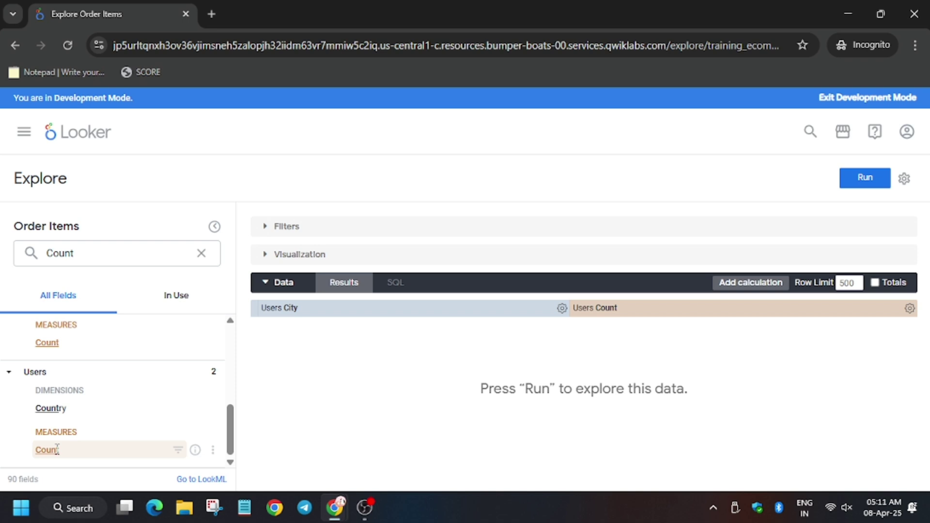
- Sort the results by Users Count in descending order
click(622, 308)
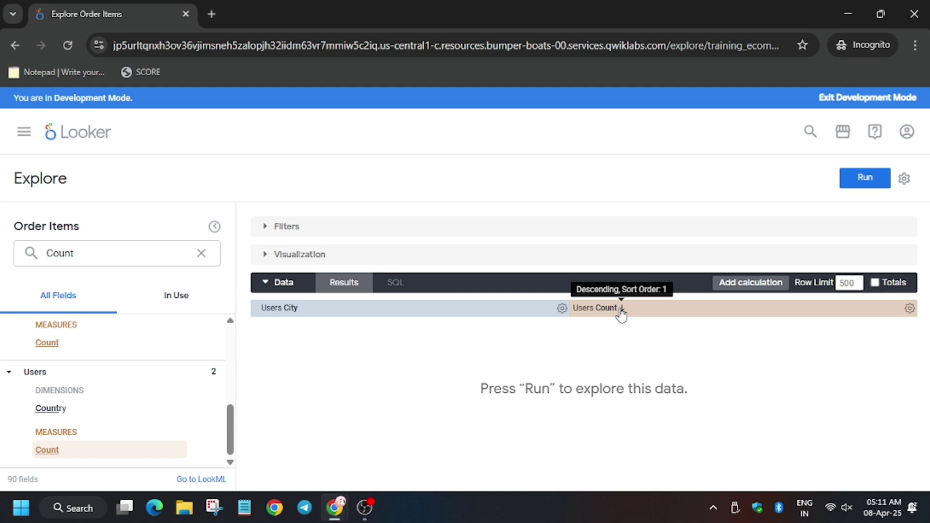
key(alt+Tab)
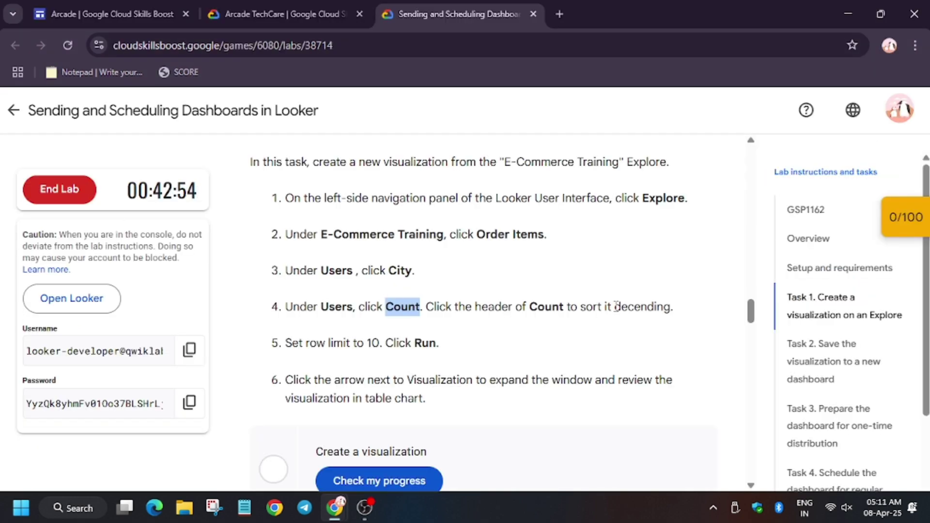
key(alt+Tab)
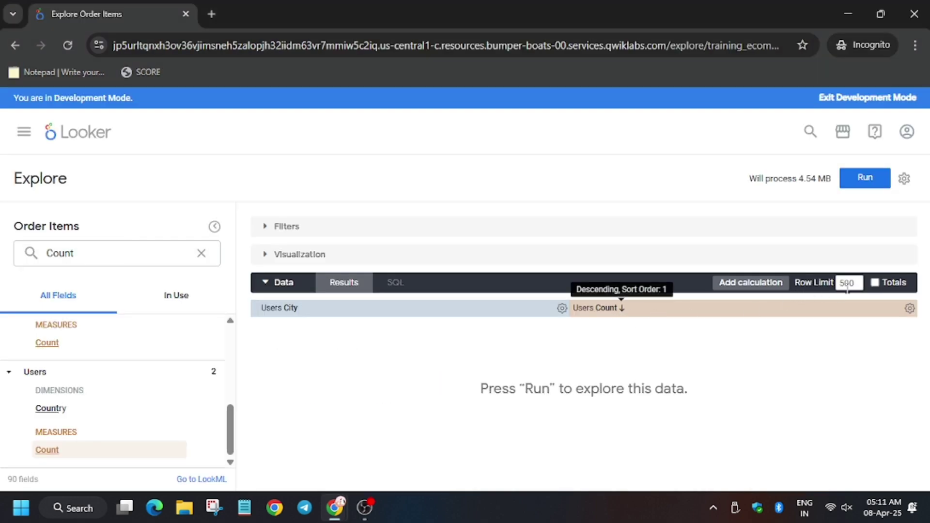
- Change the row limit from 500 to 10 and run the query
double_click(847, 285)
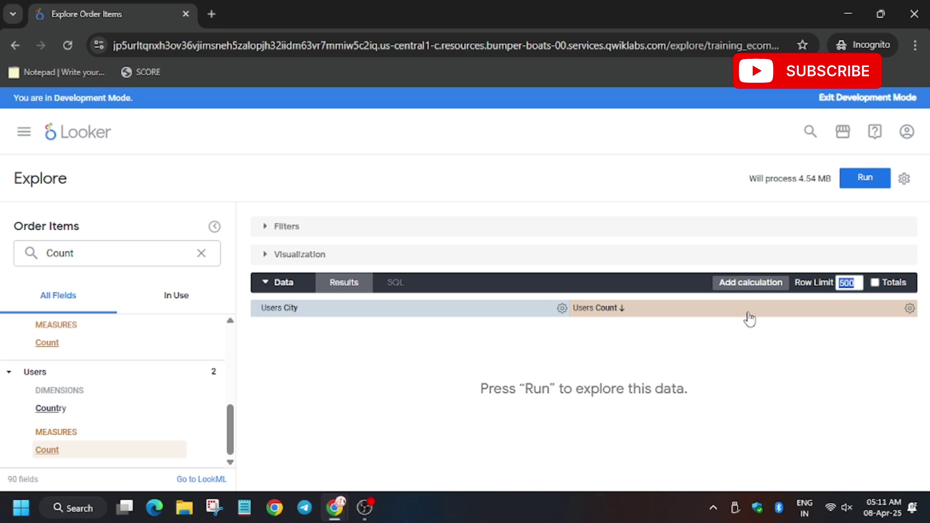
key(Right)
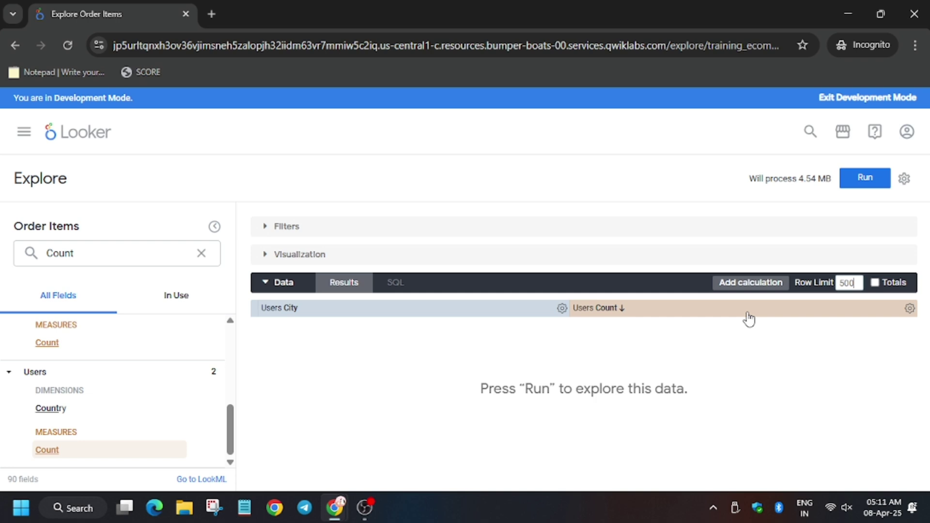
text(10)
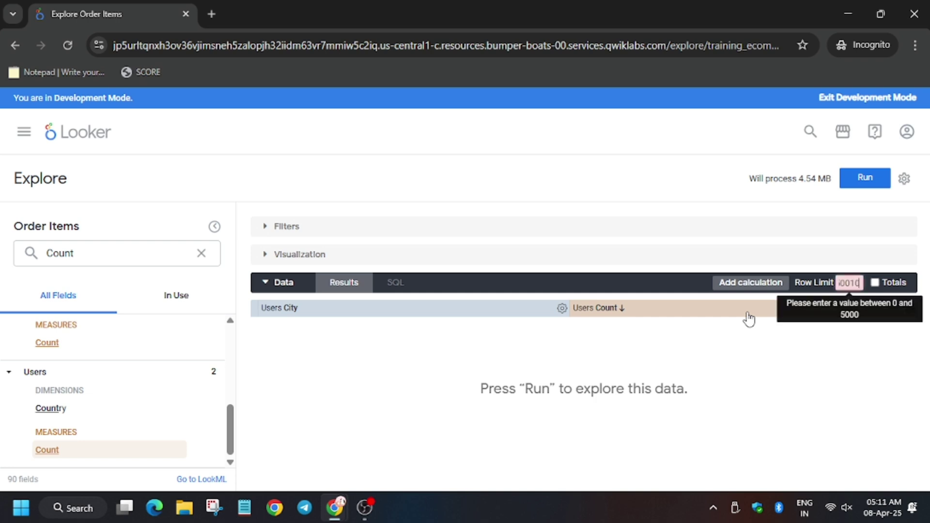
key(ctrl+a)
key(BackSpace)
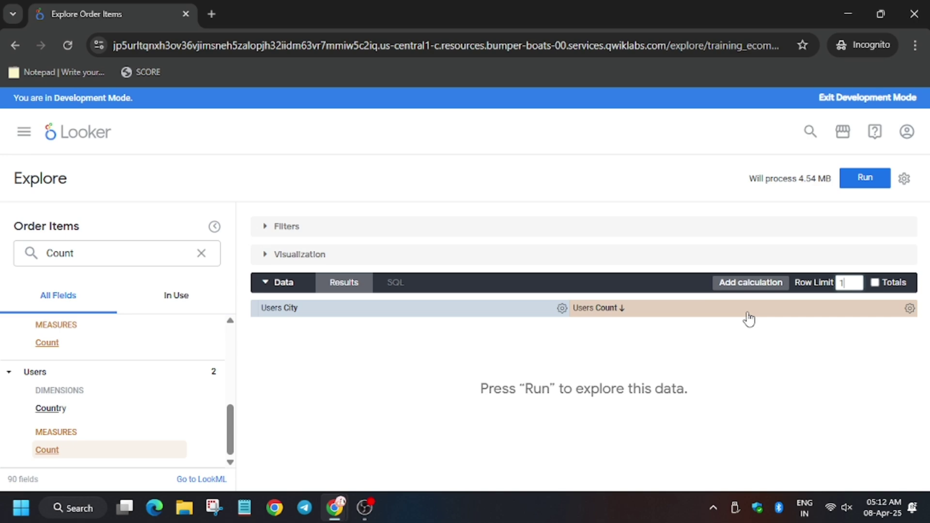
key(alt+Tab)
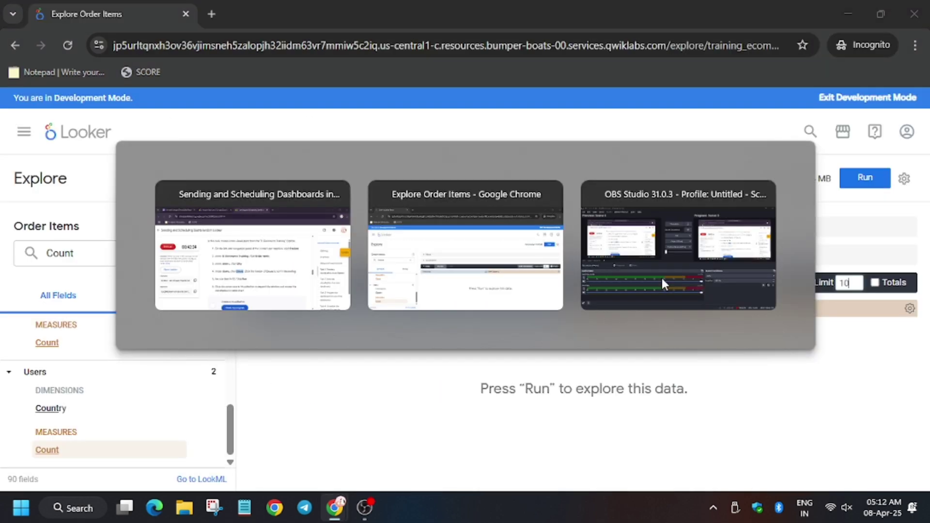
key(alt+Tab)
click(861, 180)
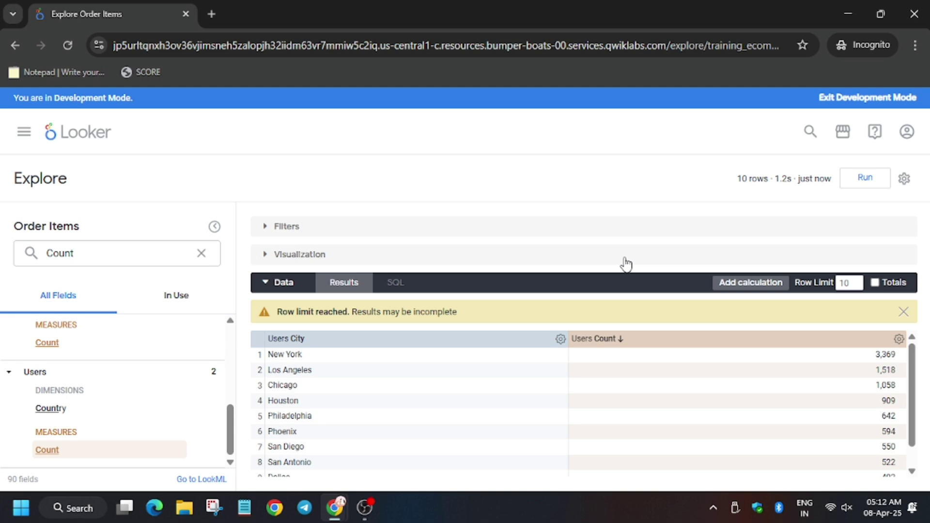
- Check Task 1 progress and expand the Looker visualization to show the City bar chart
key(alt+Tab)
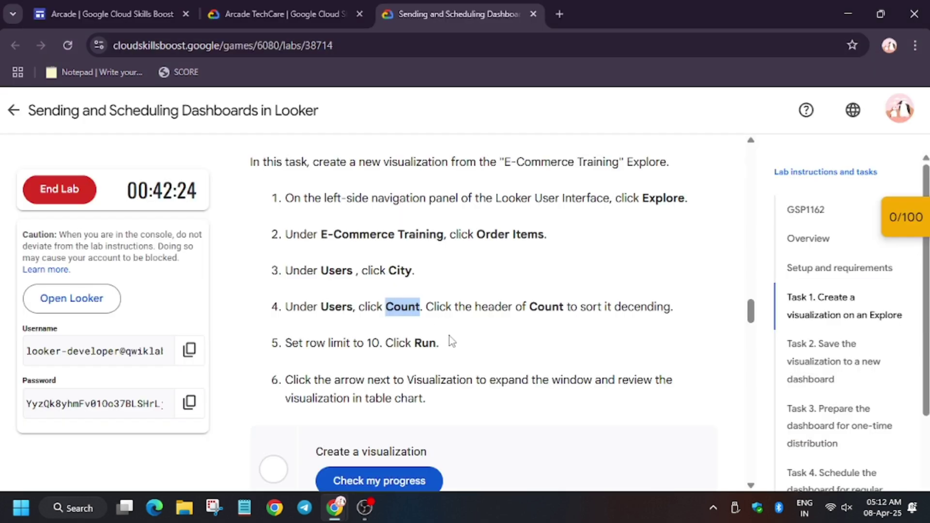
scroll(346, 385, down, 2)
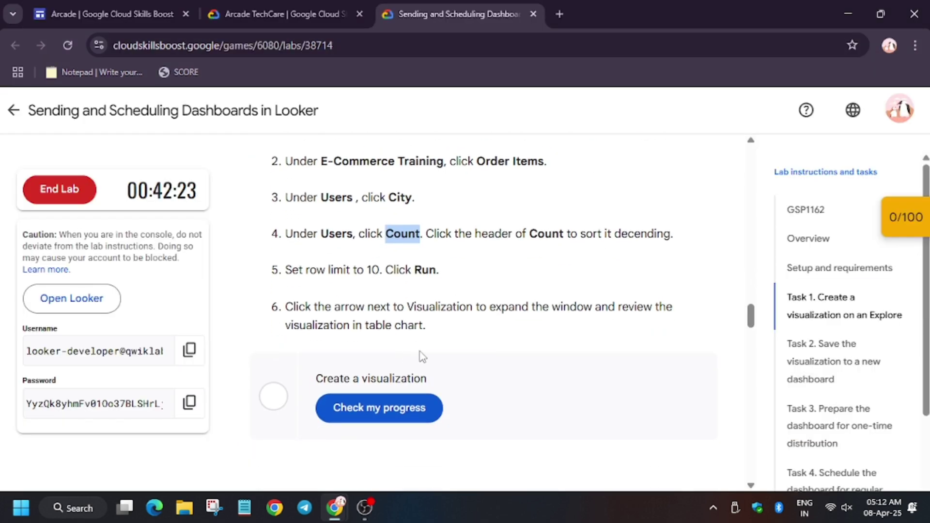
click(352, 416)
key(alt+Tab)
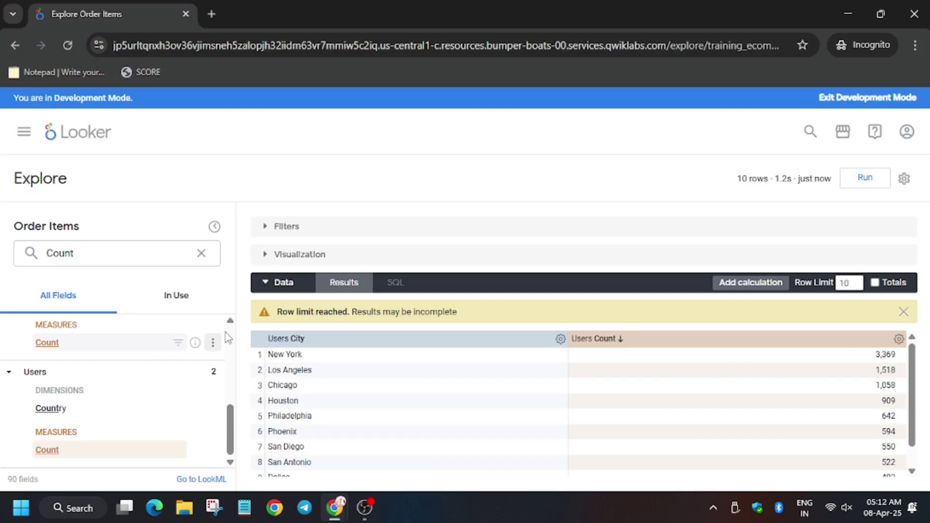
click(272, 262)
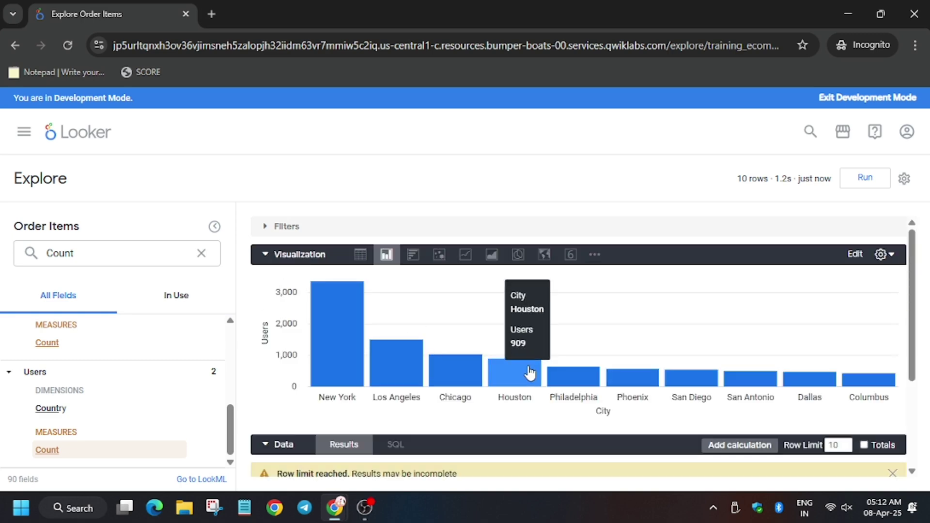
key(alt+Tab)
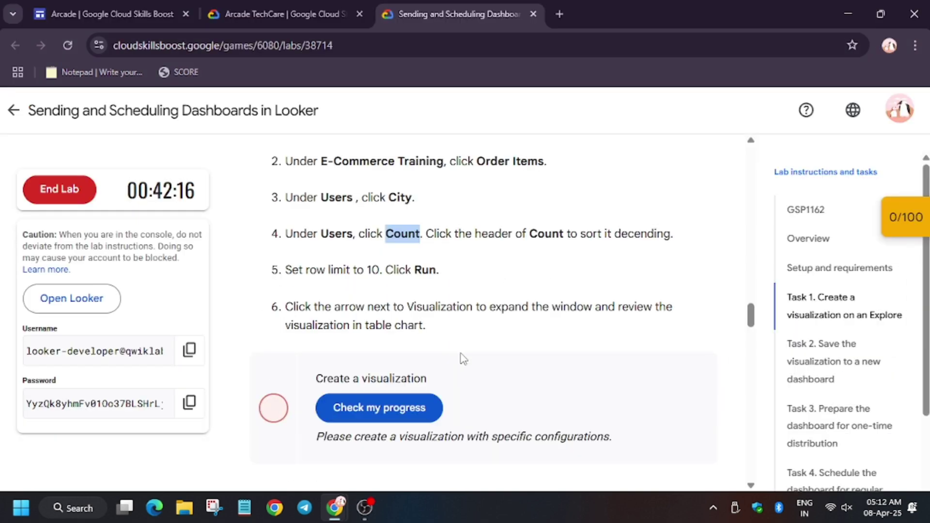
click(395, 423)
- Compare the lab instructions against the Explore results table
scroll(394, 409, up, 3)
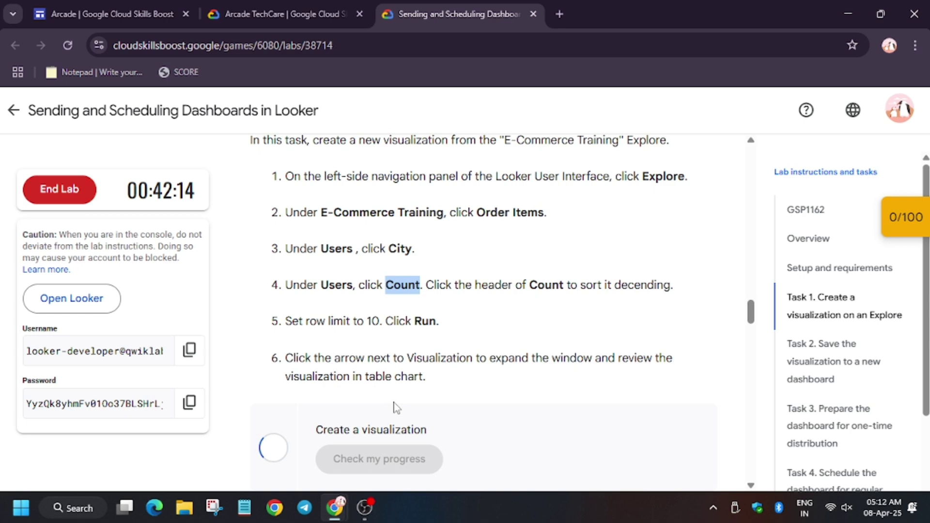
scroll(395, 402, down, 3)
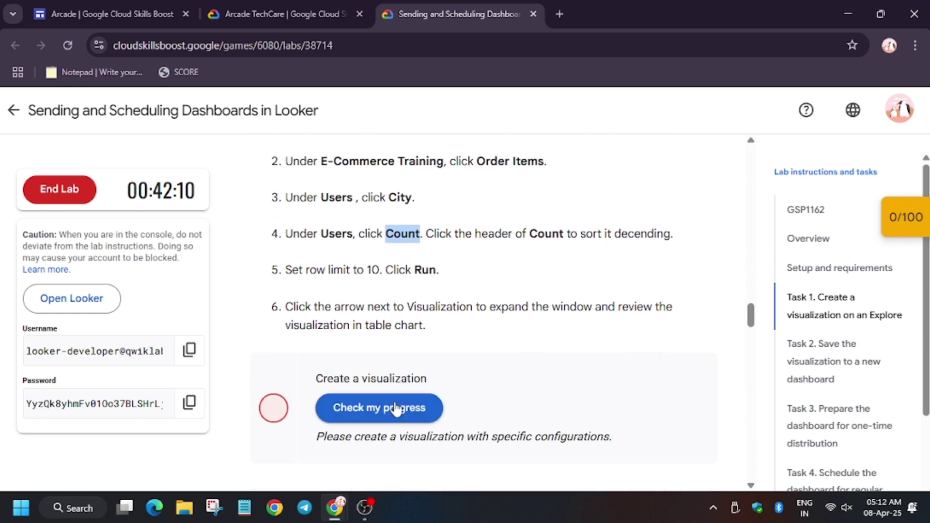
scroll(396, 406, up, 1)
scroll(396, 407, up, 3)
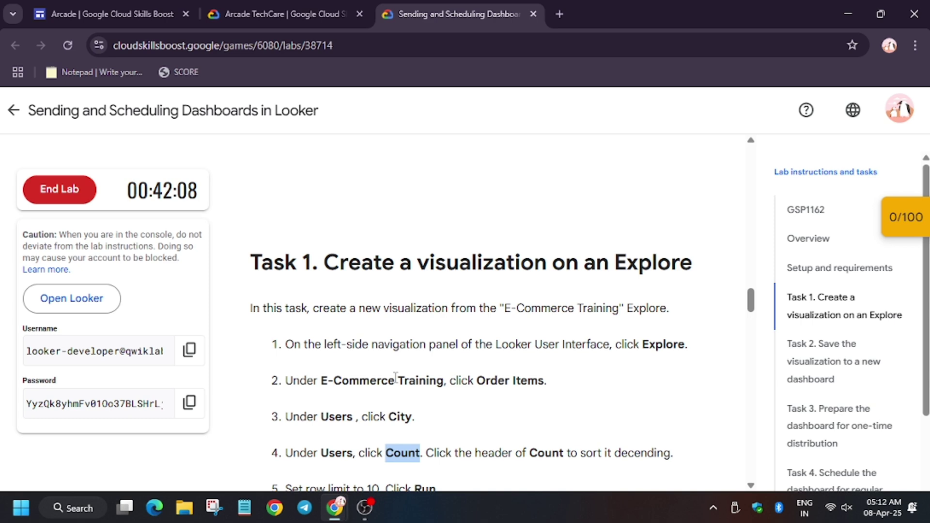
scroll(395, 376, down, 3)
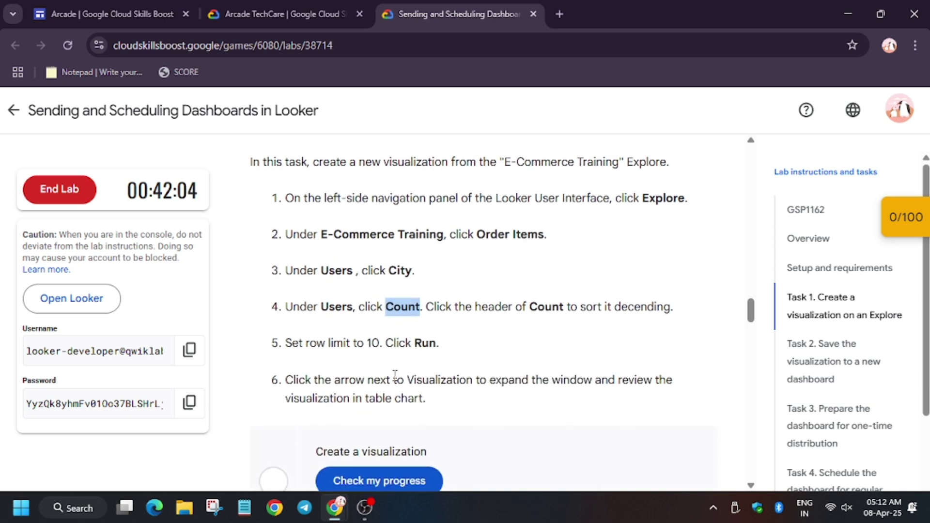
key(alt+Tab)
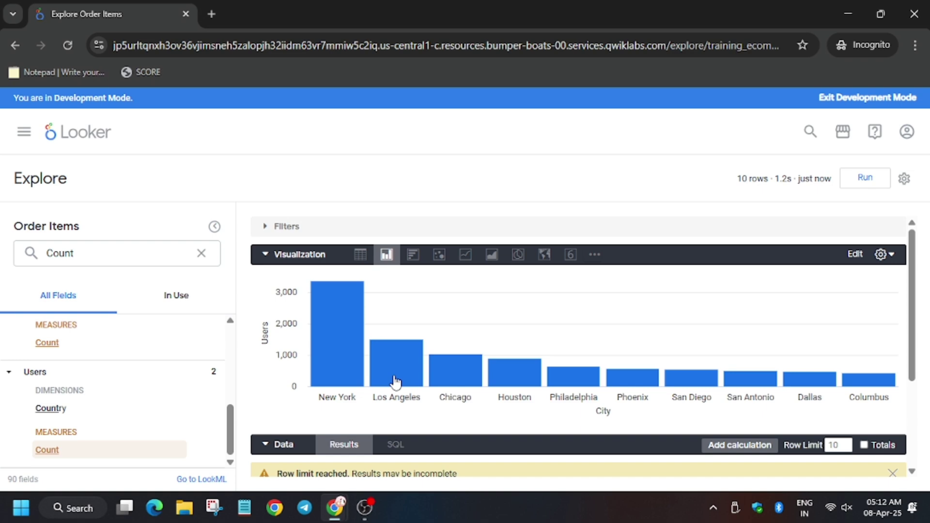
scroll(738, 353, down, 2)
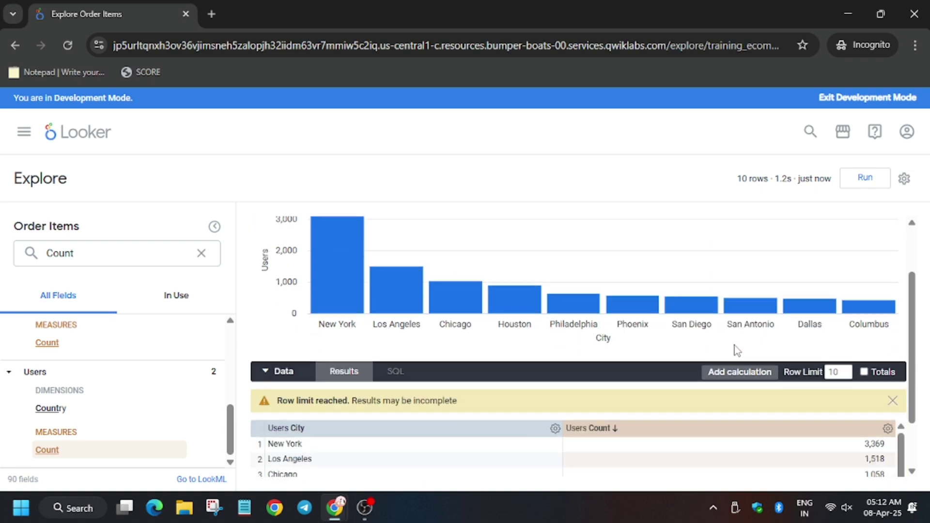
key(alt+Tab)
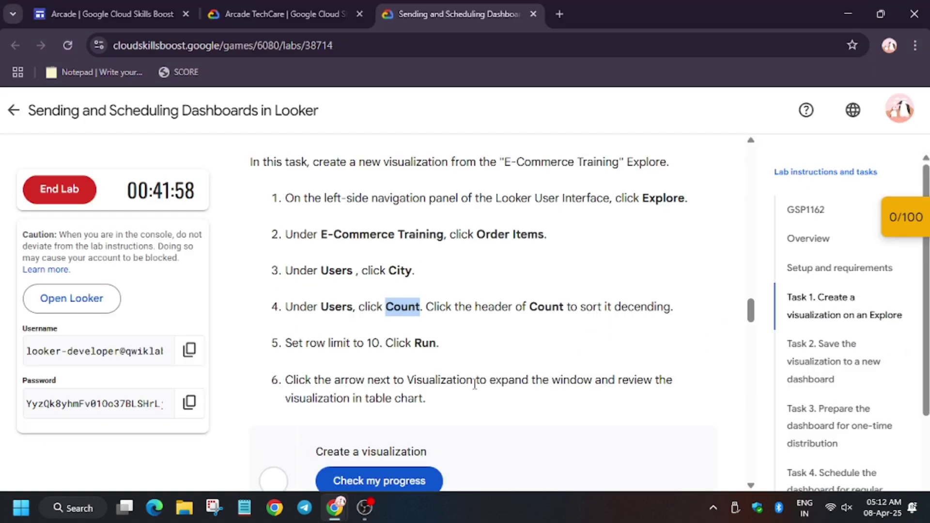
scroll(474, 388, down, 2)
scroll(474, 389, down, 1)
- Rerun Task 1's progress check until Create a visualization passes, confirming it in the checkpoints panel
click(392, 407)
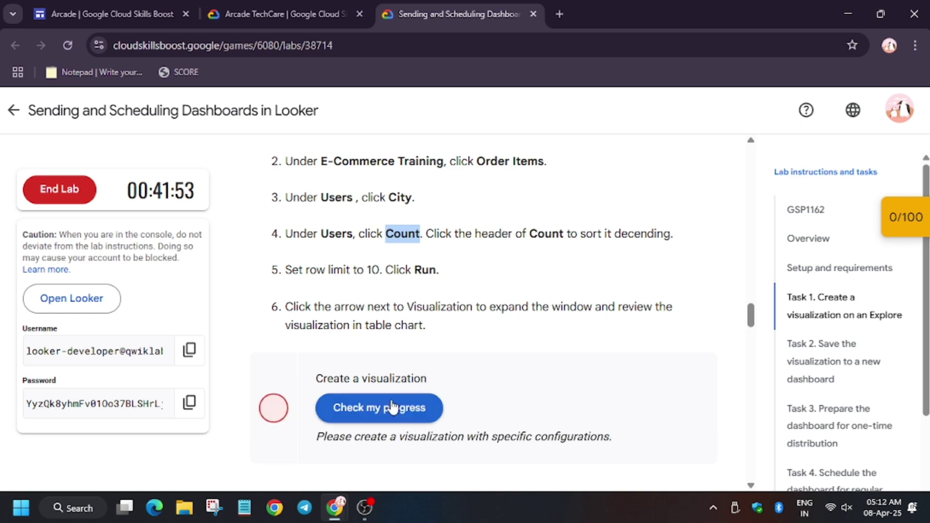
click(393, 409)
scroll(415, 402, down, 7)
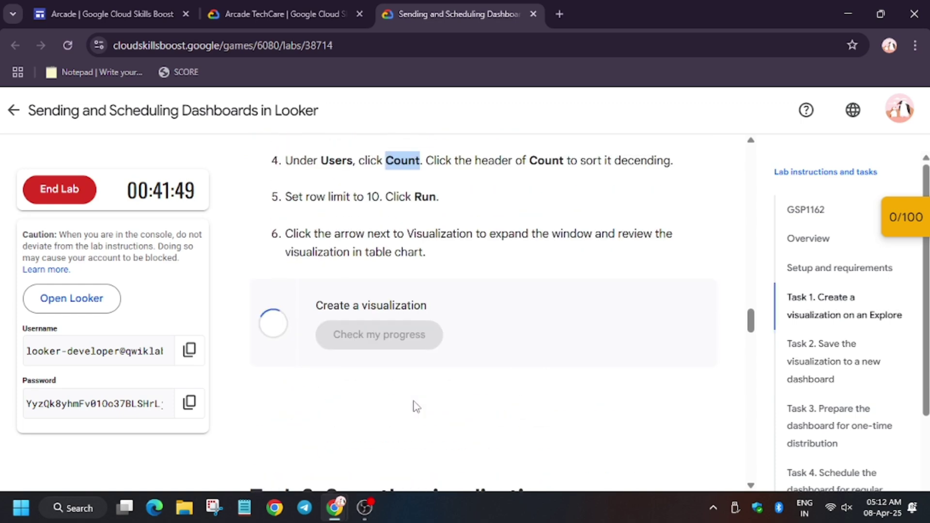
scroll(416, 407, up, 6)
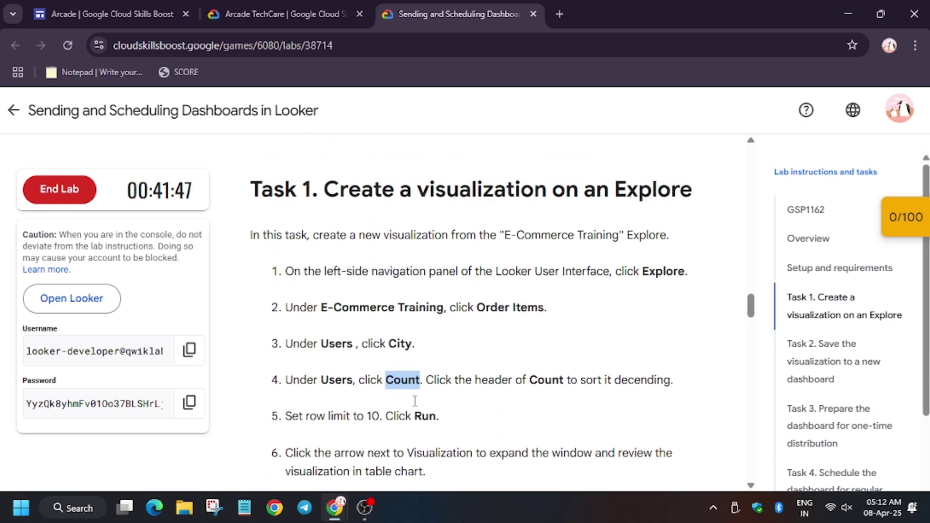
scroll(414, 401, up, 5)
scroll(415, 404, down, 6)
double_click(403, 451)
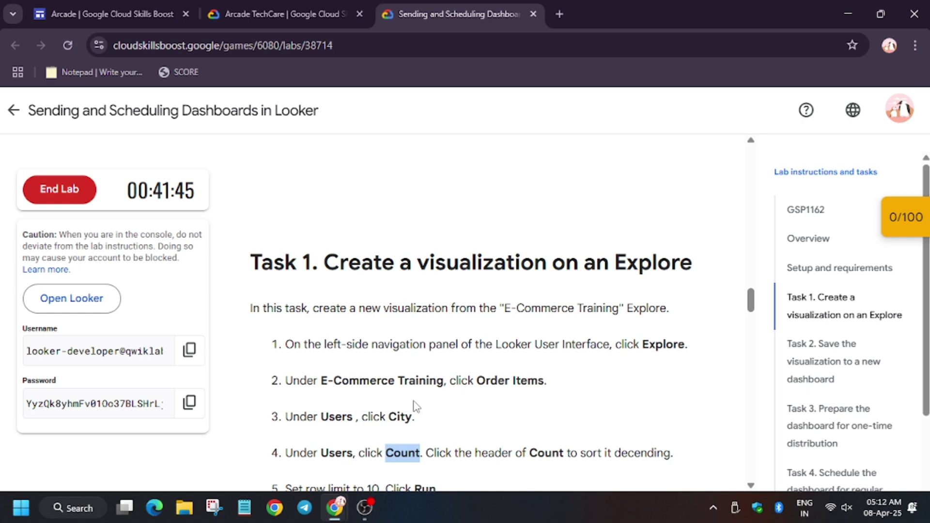
scroll(415, 406, down, 1)
scroll(415, 405, down, 2)
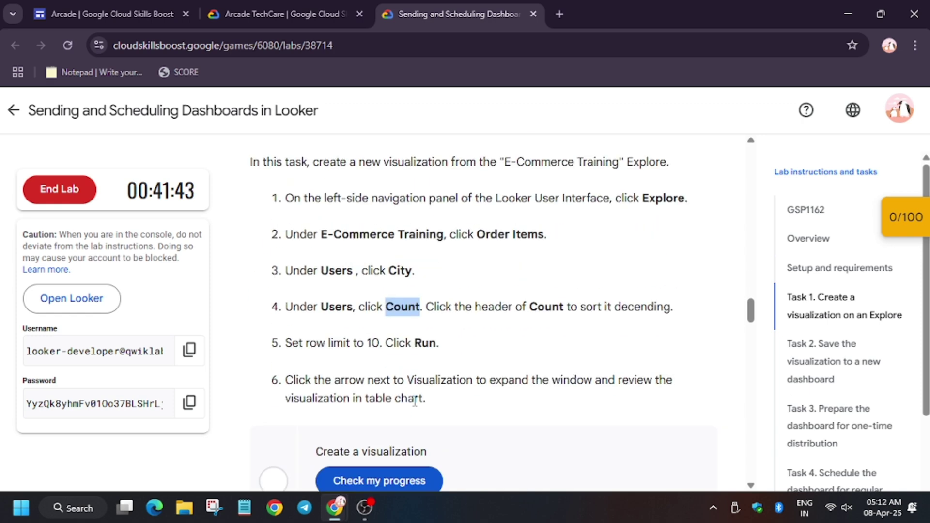
scroll(415, 402, down, 2)
click(399, 413)
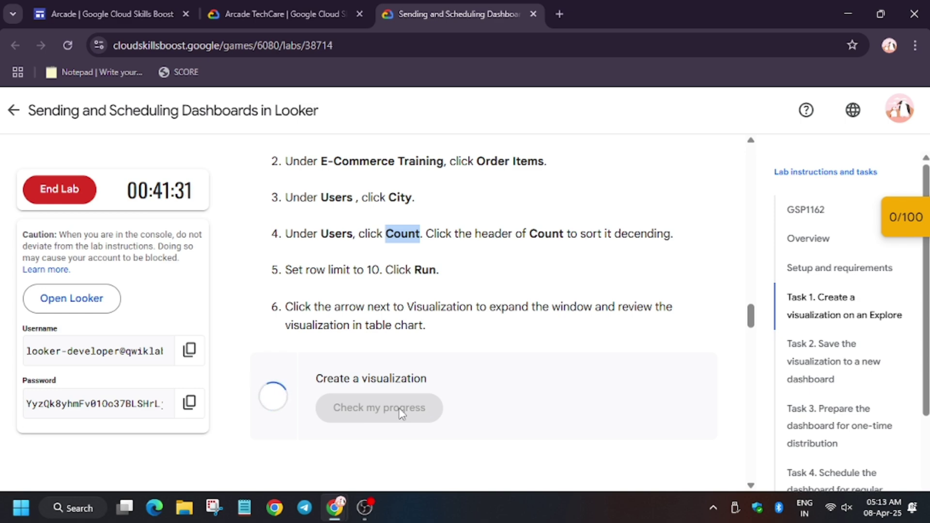
click(899, 215)
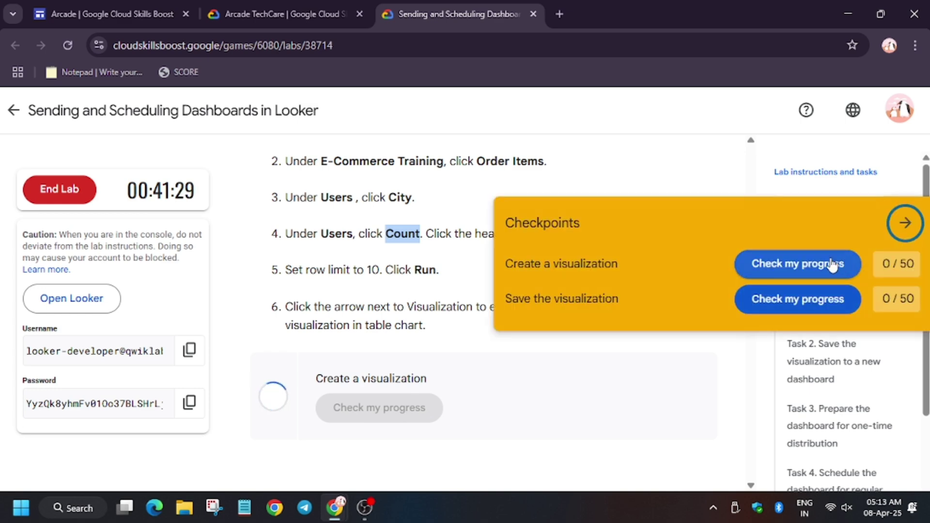
click(905, 223)
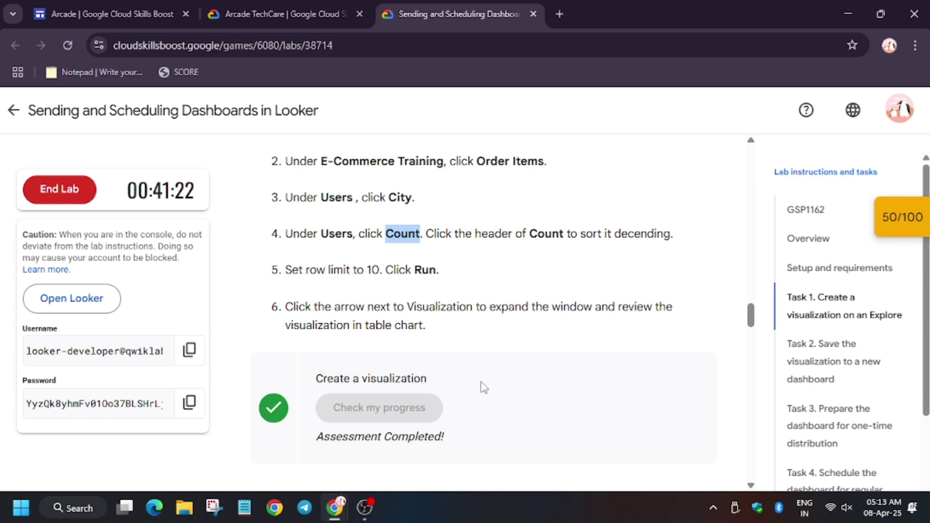
- Scroll to Task 2 and select the dashboard title 'Users count per City'
scroll(483, 388, down, 9)
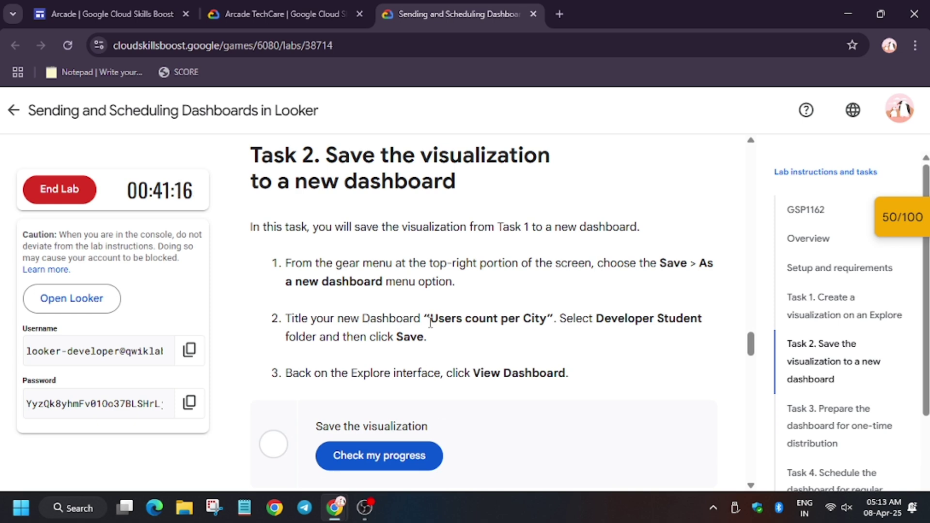
drag(432, 320, 550, 328)
key(ctrl+c)
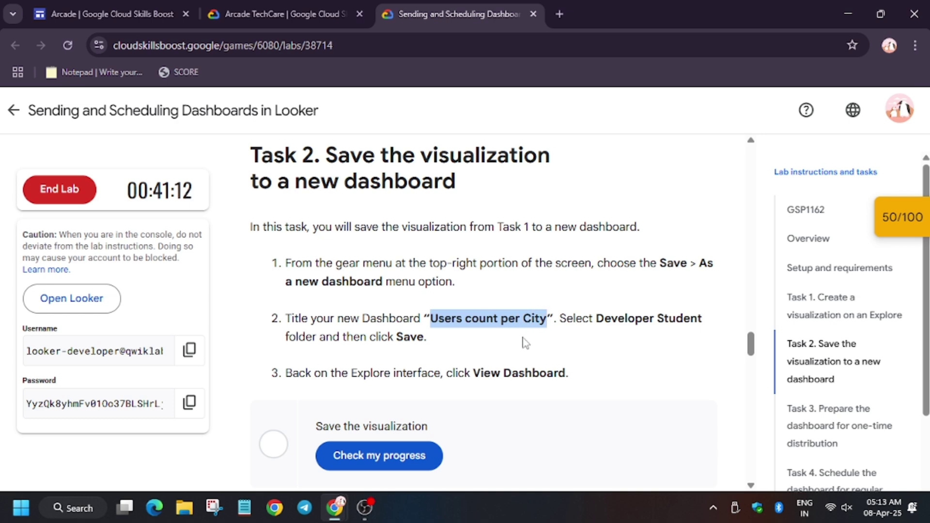
- Save the Explore as a new dashboard 'Users count per City' in the Developer Student folder
key(alt+Tab)
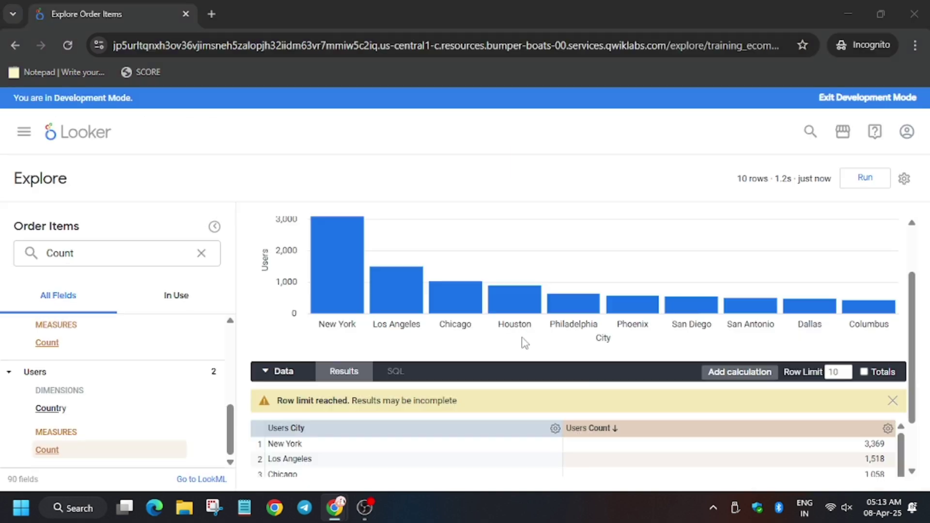
click(902, 187)
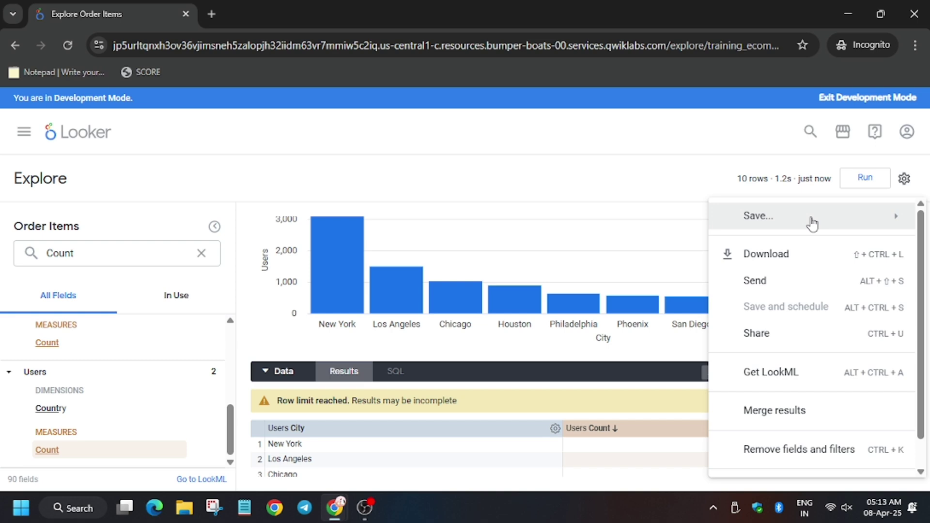
mouse_move(812, 222)
click(656, 229)
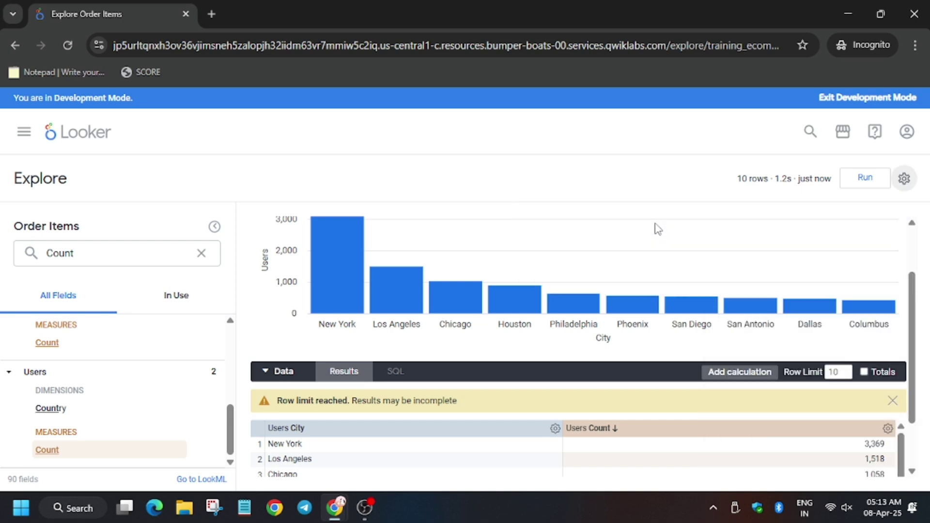
key(ctrl+v)
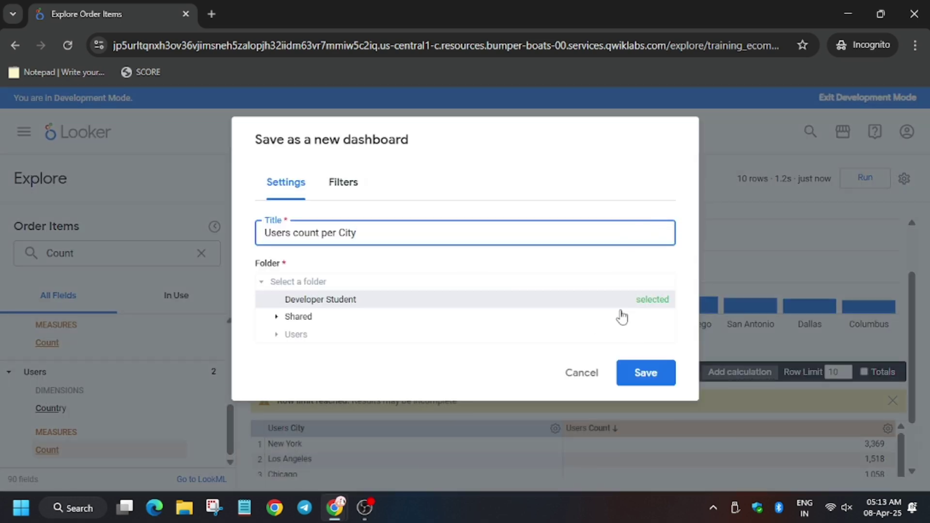
click(652, 376)
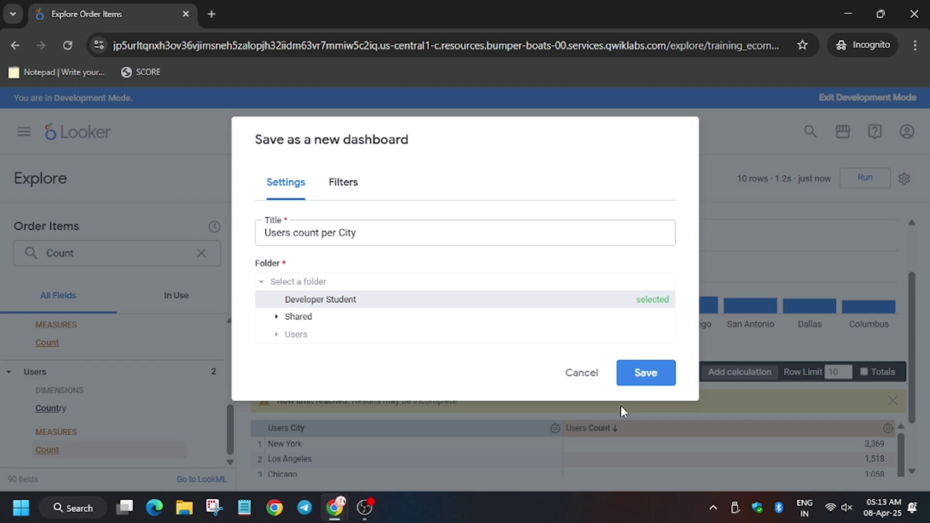
- Back in the Skills Boost lab, run the Task 2 'Save the visualization' progress check
key(alt+Tab)
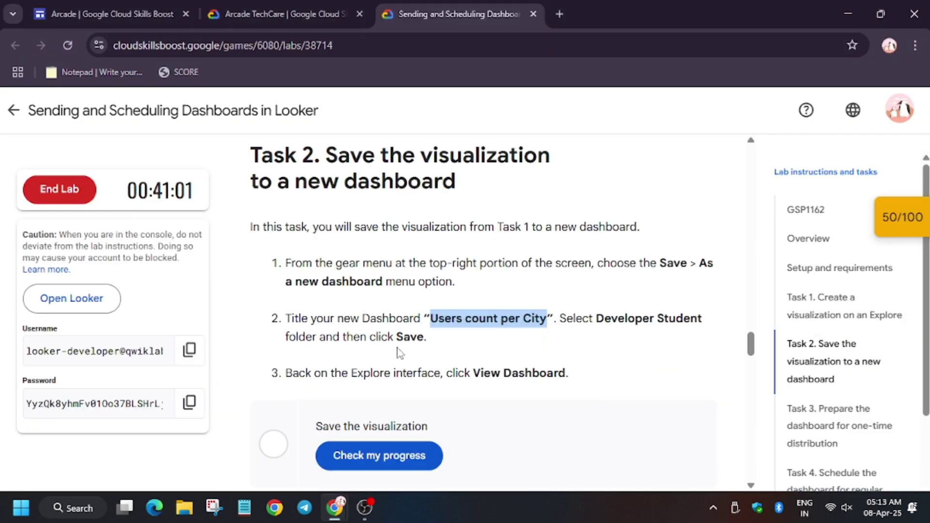
scroll(400, 353, down, 2)
click(401, 390)
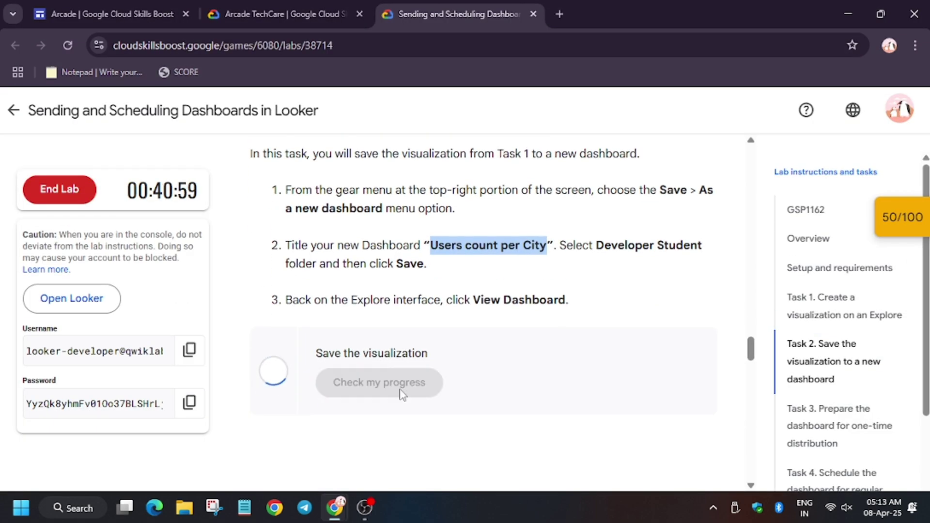